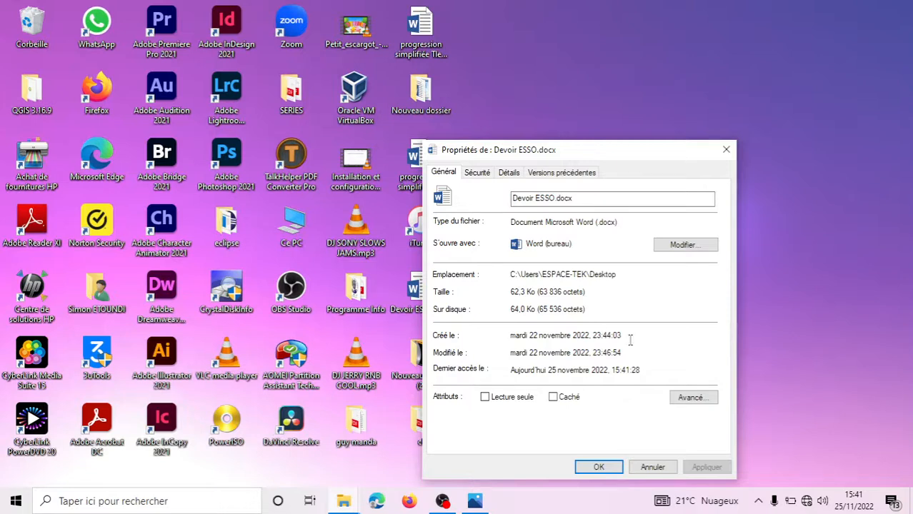
# Highlight the file size in the properties of Devoir ESSO.docx and close the properties.
pyautogui.moveTo(527, 292); pyautogui.dragTo(623, 290)
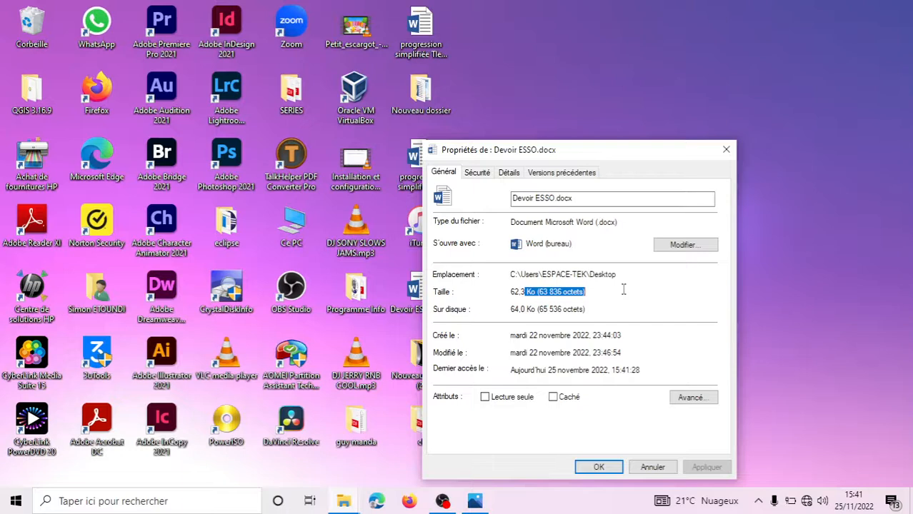
pyautogui.click(600, 468)
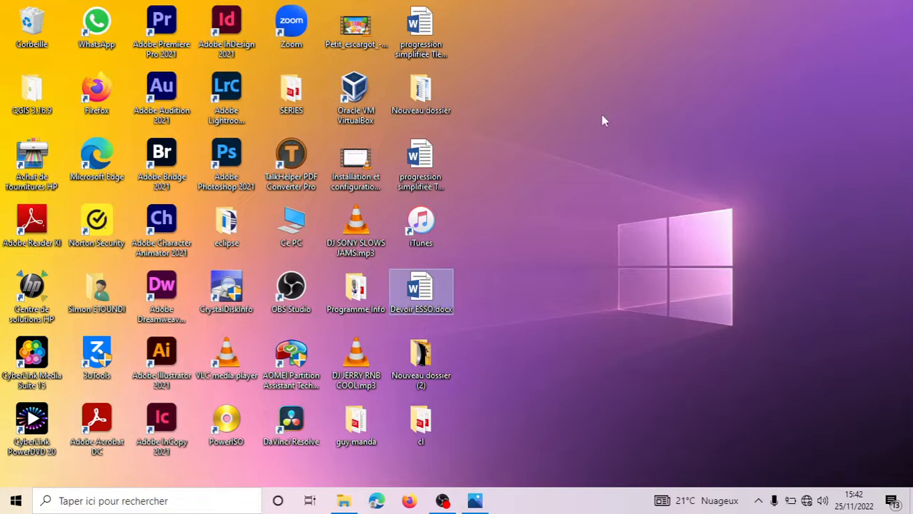
# Open the Téléchargements folder from Ce PC and select the image DEll arr.jpg.
pyautogui.doubleClick(306, 241)
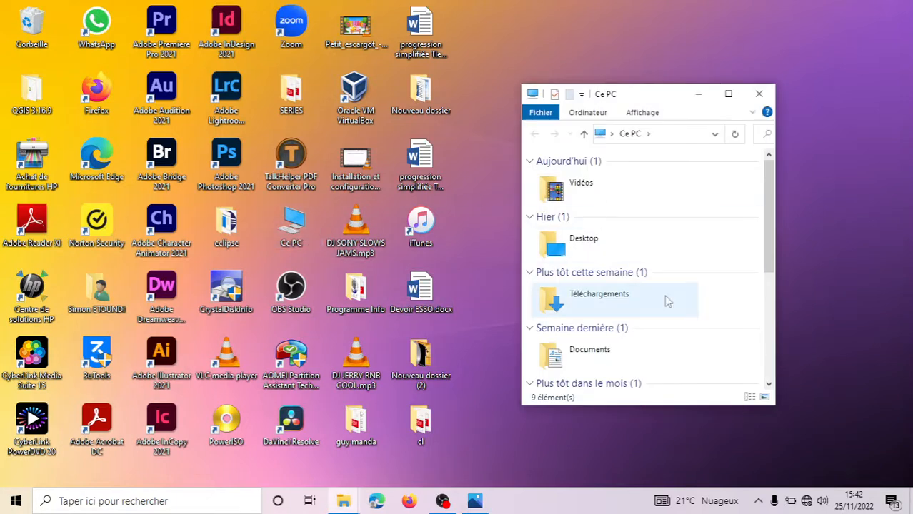
pyautogui.doubleClick(638, 312)
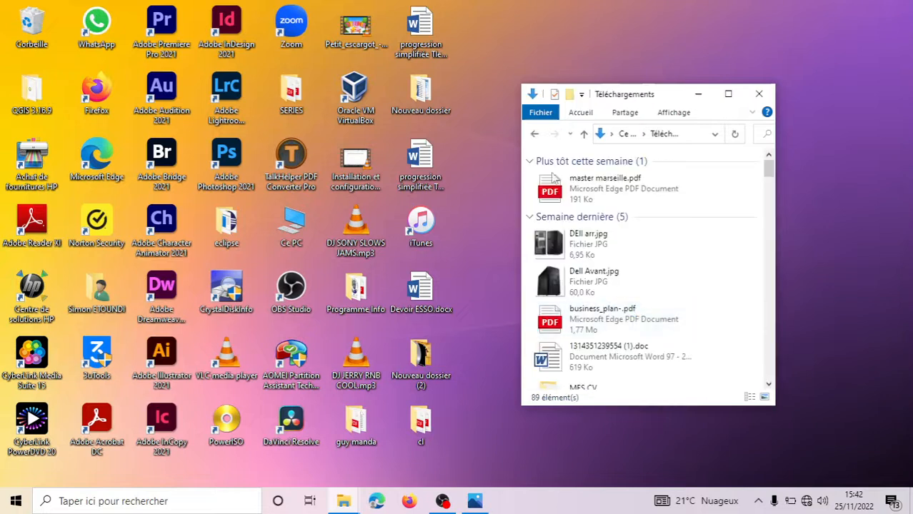
pyautogui.click(584, 255)
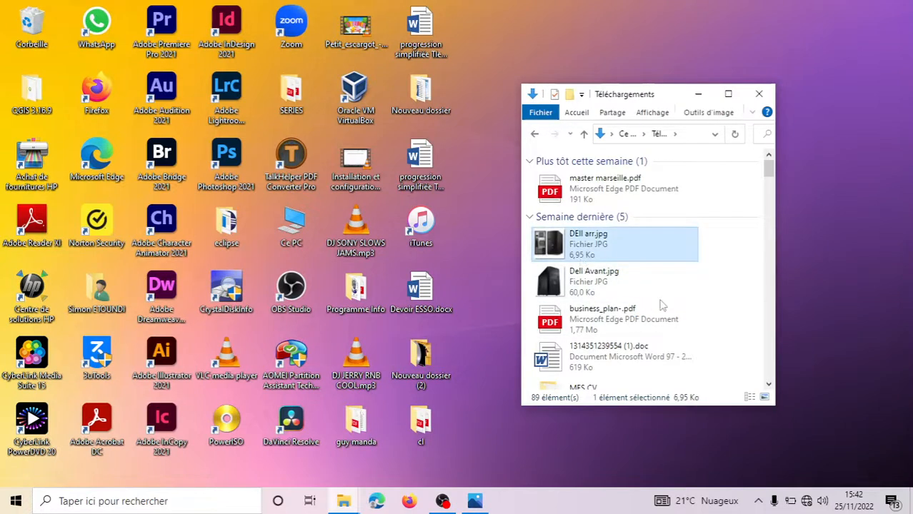
# Find MAQUILLAGE SIMPLE.png in Téléchargements, view the size in its properties and close them.
pyautogui.scroll(-5, 662, 306)
pyautogui.scroll(5, 662, 306)
pyautogui.scroll(-3, 581, 250)
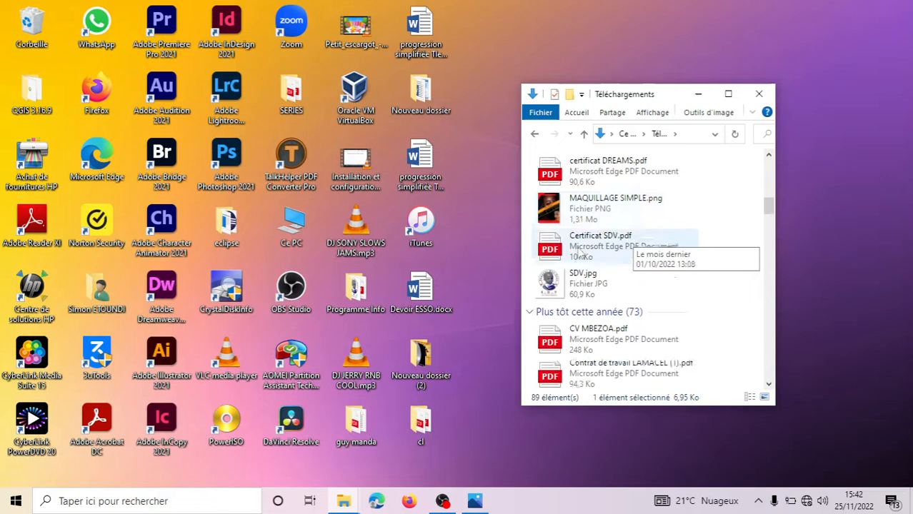
pyautogui.scroll(1, 581, 253)
pyautogui.scroll(-1, 581, 253)
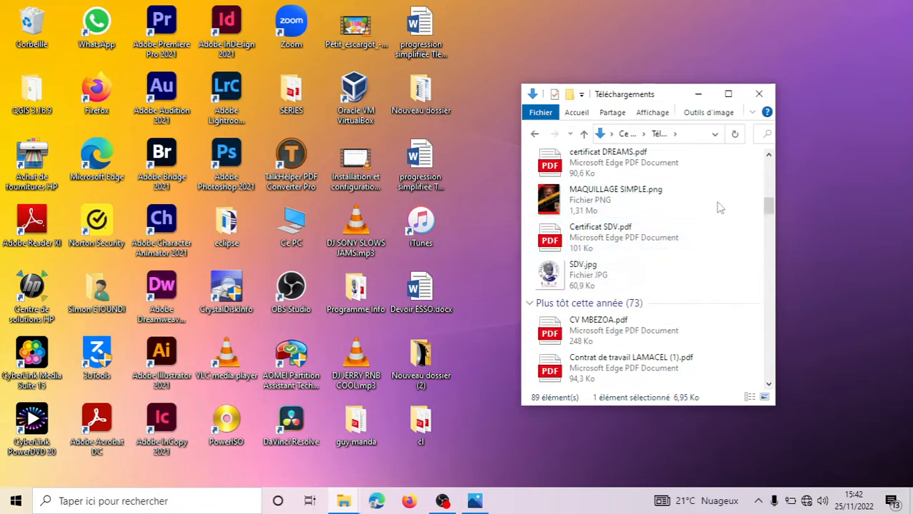
pyautogui.scroll(1, 680, 261)
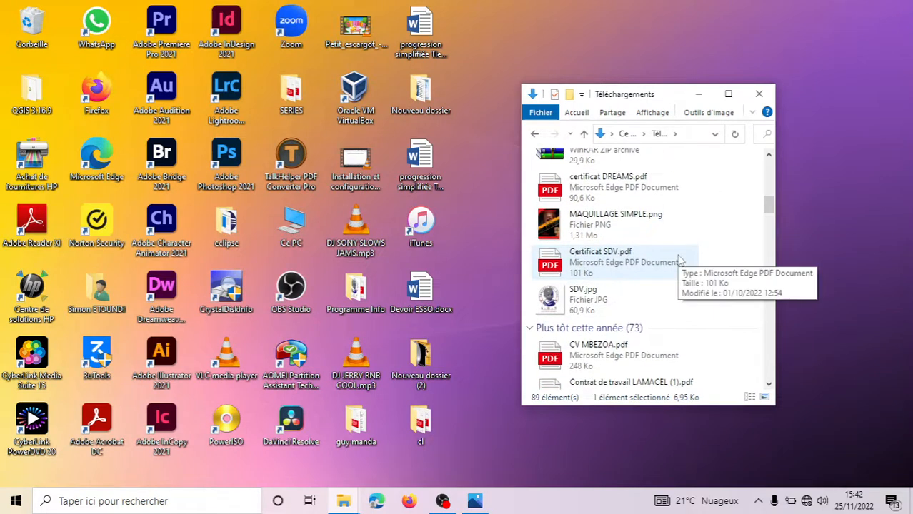
pyautogui.rightClick(604, 226)
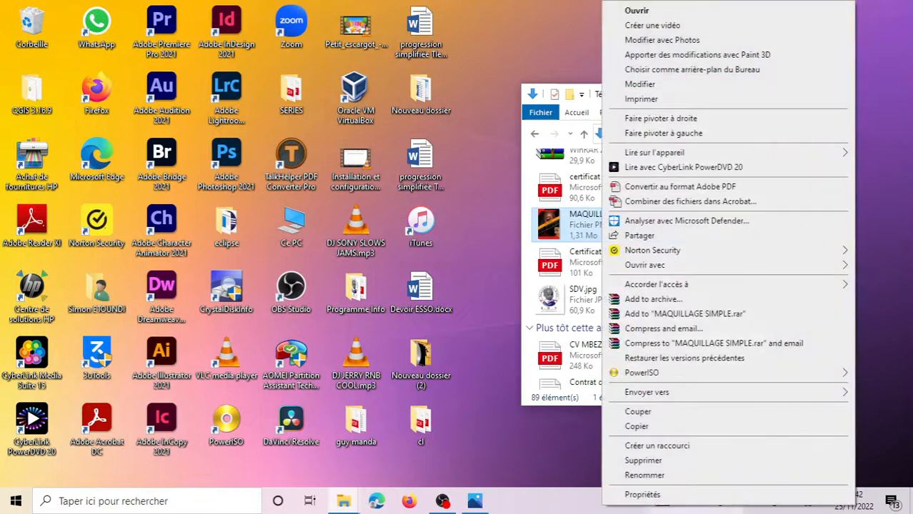
pyautogui.click(642, 494)
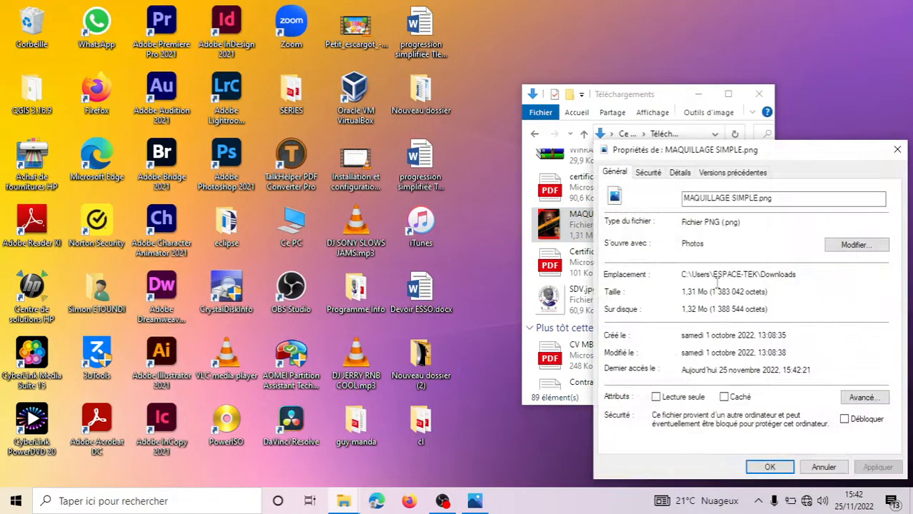
pyautogui.click(770, 467)
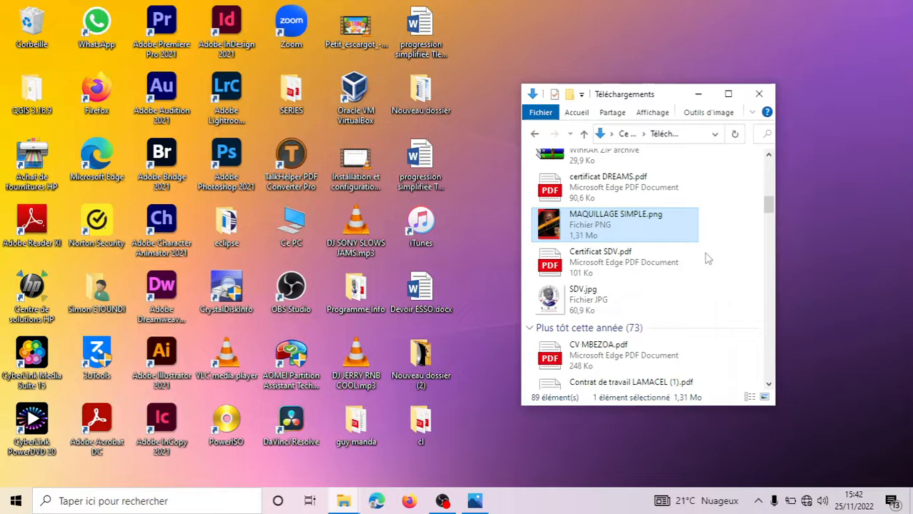
# Look through the neighbouring files in Téléchargements and close the folder window.
pyautogui.scroll(2, 708, 258)
pyautogui.scroll(-6, 707, 259)
pyautogui.scroll(5, 708, 258)
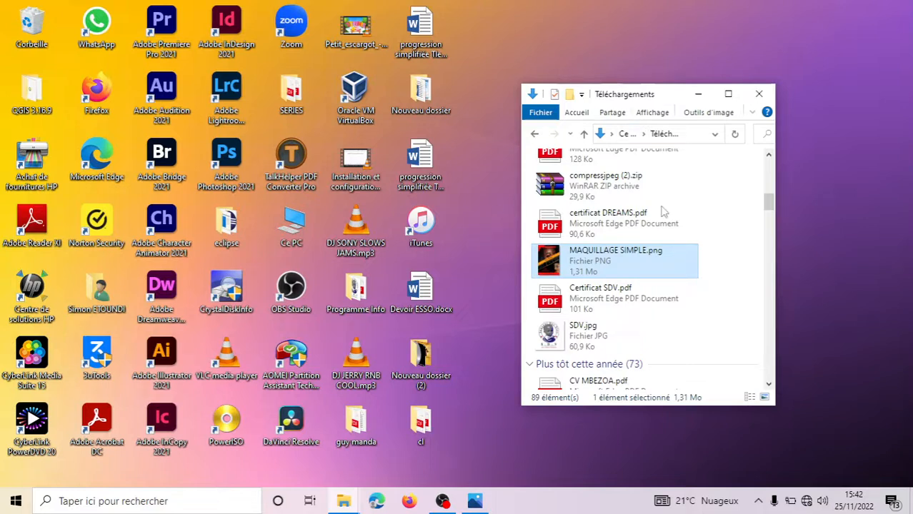
pyautogui.click(759, 94)
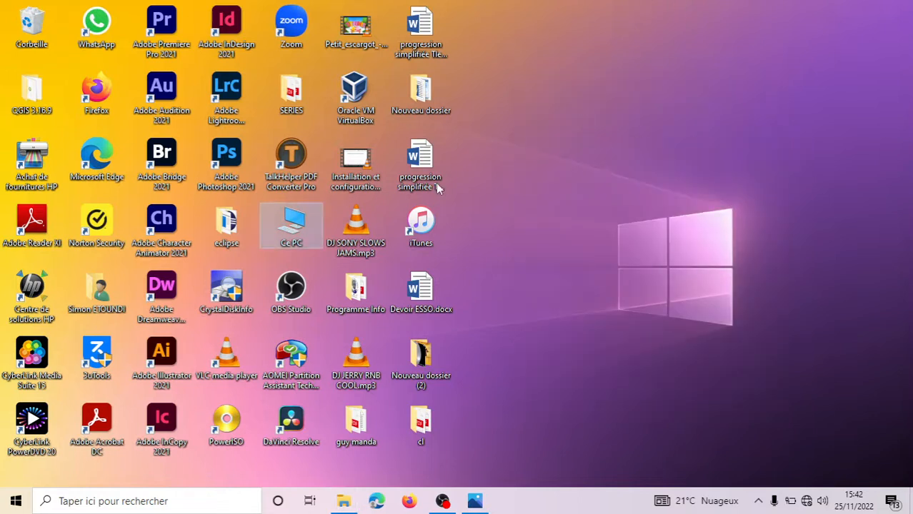
# Reopen Ce PC and go into the Téléchargements folder.
pyautogui.doubleClick(300, 226)
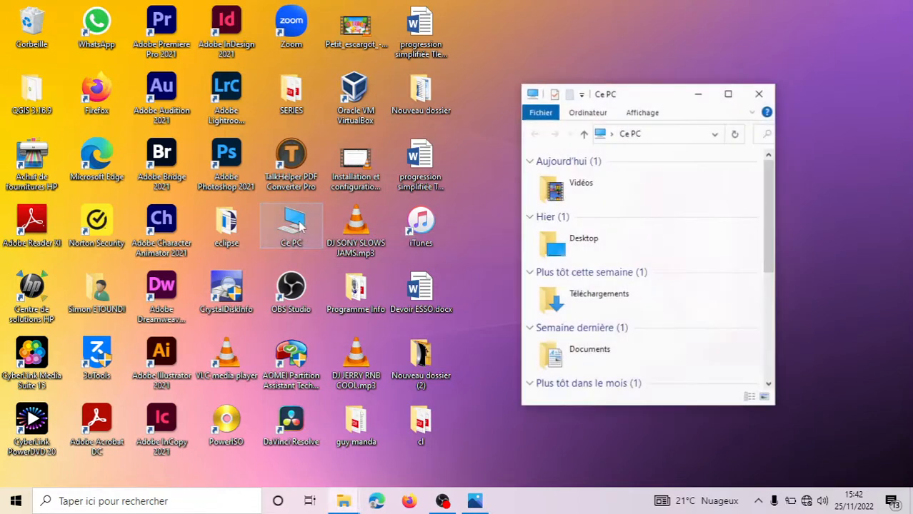
pyautogui.scroll(-5, 725, 306)
pyautogui.scroll(-2, 707, 307)
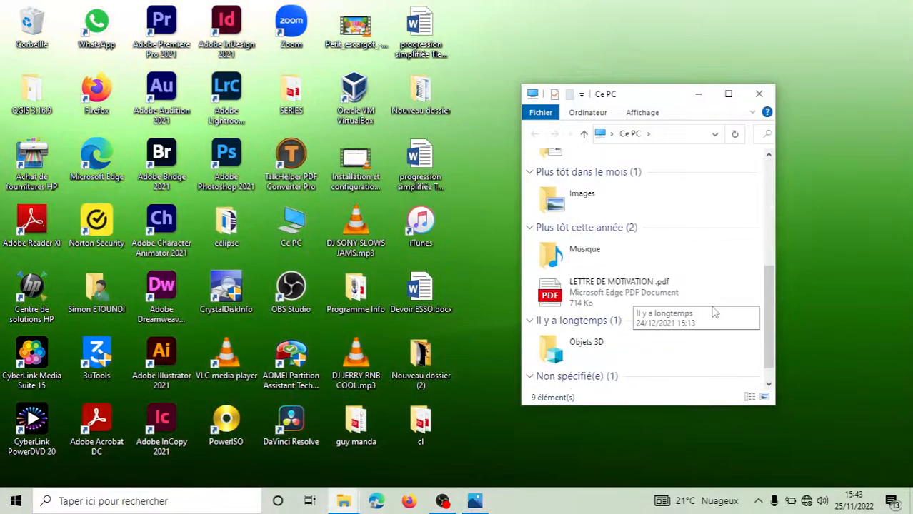
pyautogui.scroll(4, 665, 250)
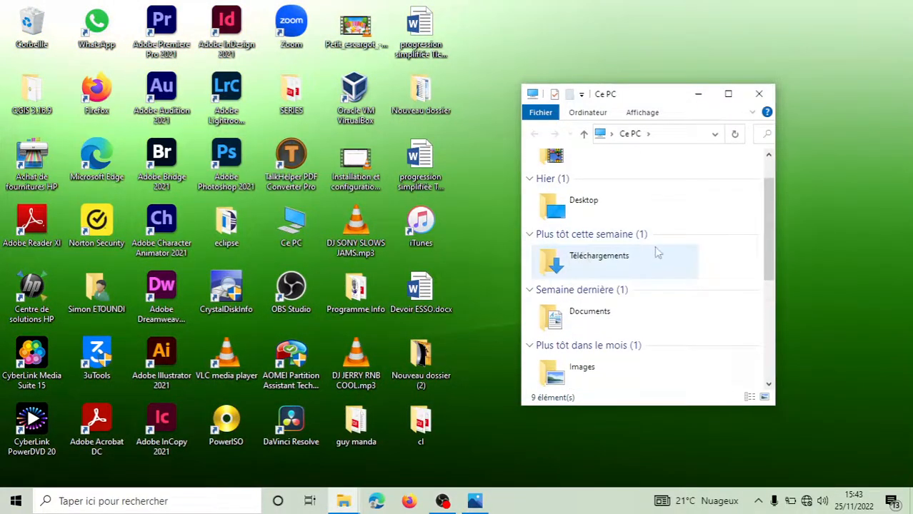
pyautogui.doubleClick(628, 268)
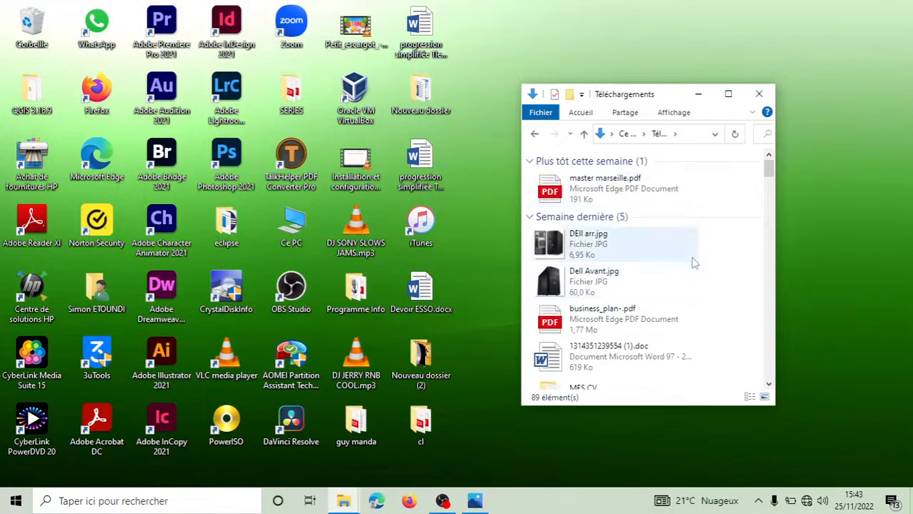
# Examine the sizes of the various files in Téléchargements, and minimise the folder window to return to the desktop.
pyautogui.scroll(-3, 722, 290)
pyautogui.scroll(-4, 723, 277)
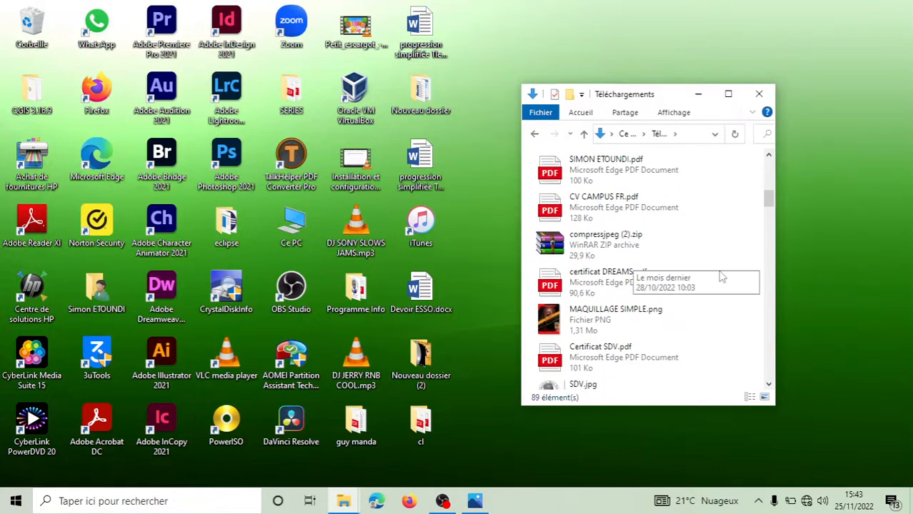
pyautogui.scroll(-5, 589, 245)
pyautogui.scroll(-5, 588, 245)
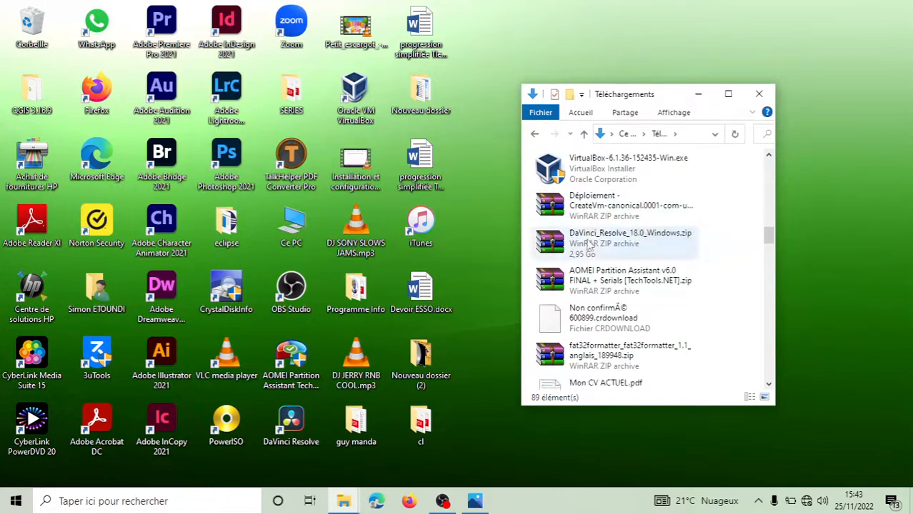
pyautogui.scroll(9, 589, 245)
pyautogui.scroll(8, 589, 245)
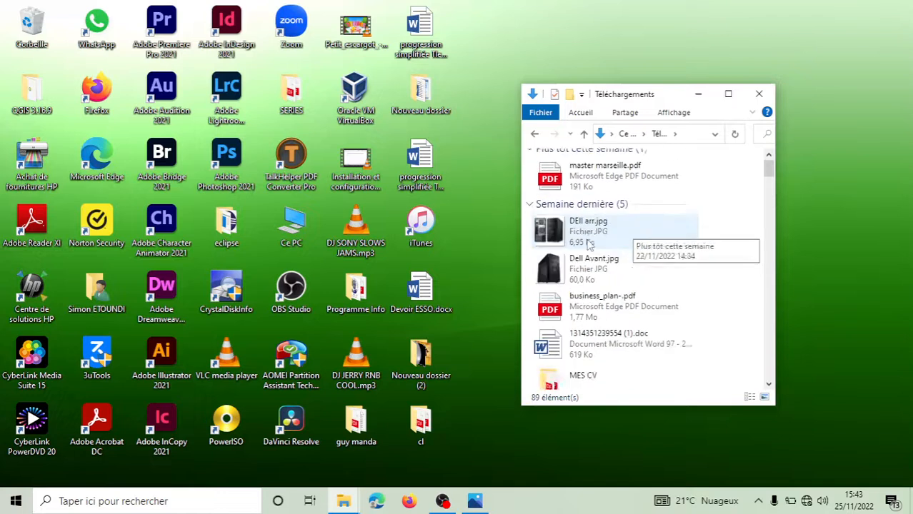
pyautogui.scroll(-4, 588, 245)
pyautogui.scroll(-1, 589, 245)
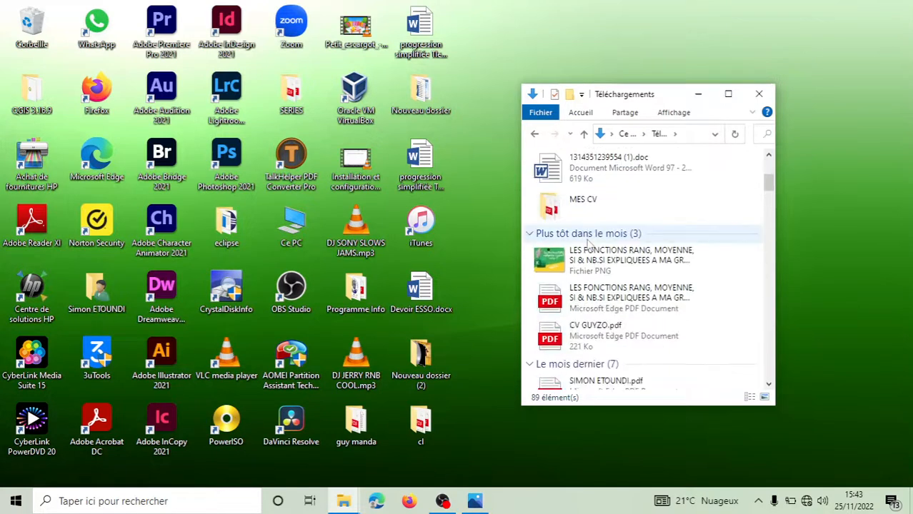
pyautogui.click(699, 95)
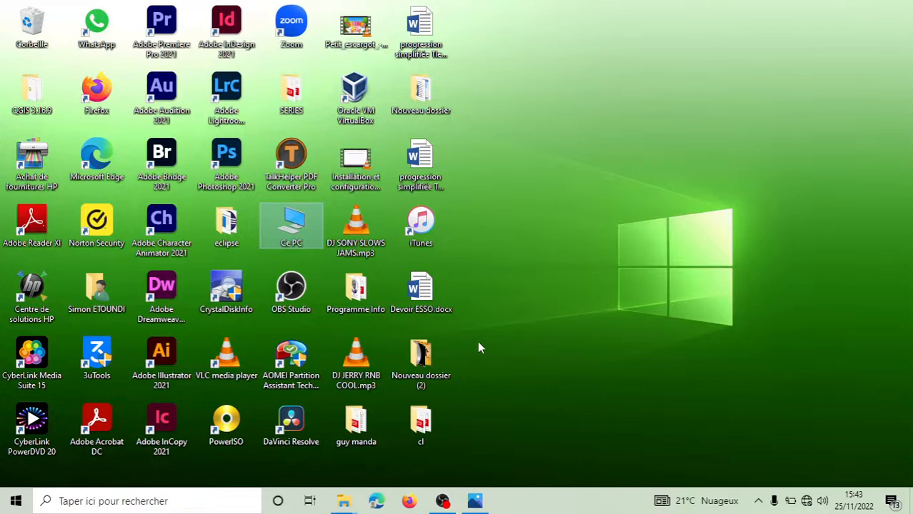
pyautogui.click(775, 316)
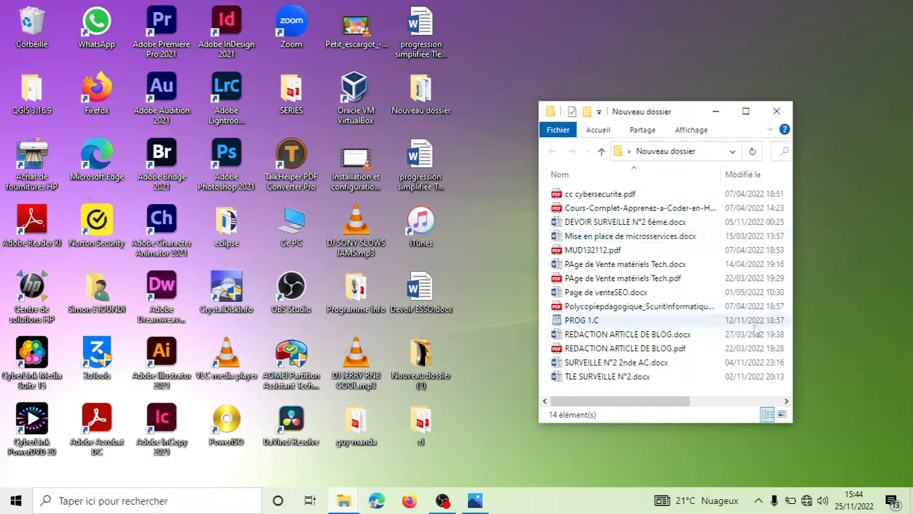
# View the size of MUD132112.pdf in its properties from the Nouveau dossier folder, and close the properties.
pyautogui.click(591, 250)
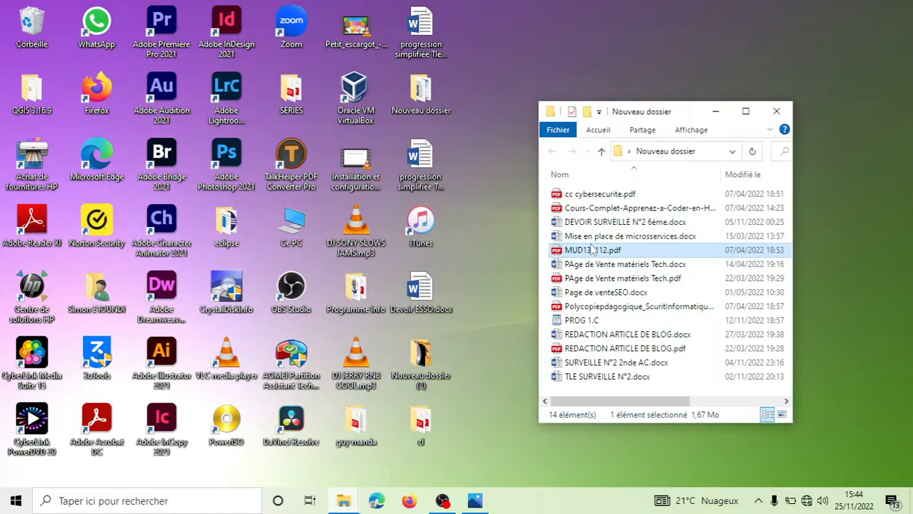
pyautogui.rightClick(591, 249)
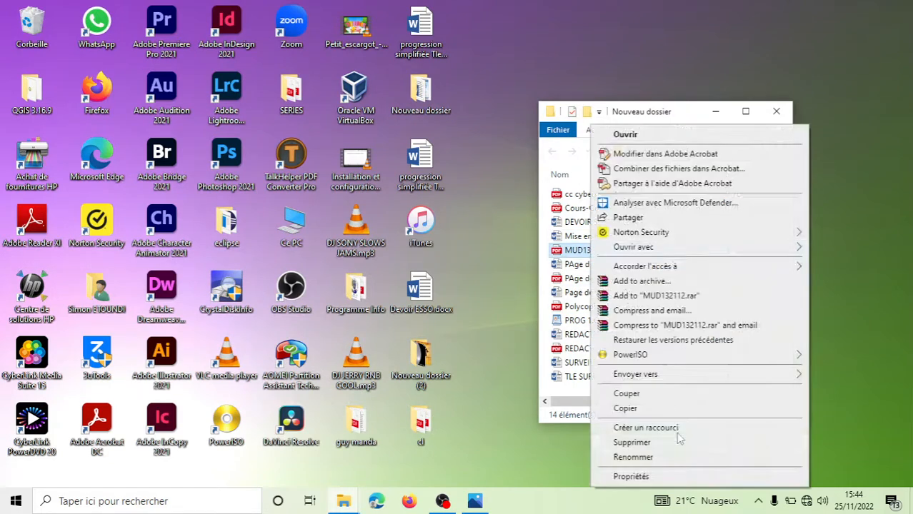
pyautogui.click(652, 483)
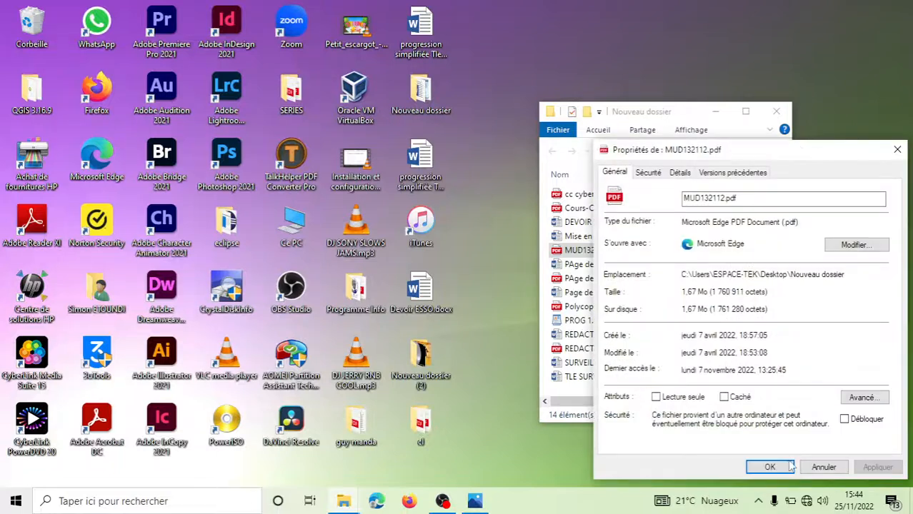
pyautogui.click(785, 468)
# Select PAge de Vente matériels Tech.docx, and reselect MUD132112.pdf in the Nouveau dossier folder.
pyautogui.click(663, 266)
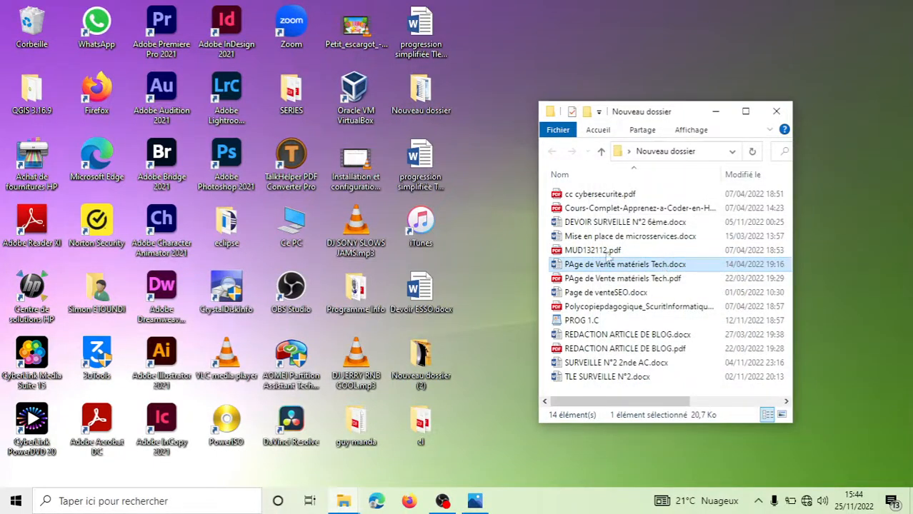
pyautogui.click(715, 250)
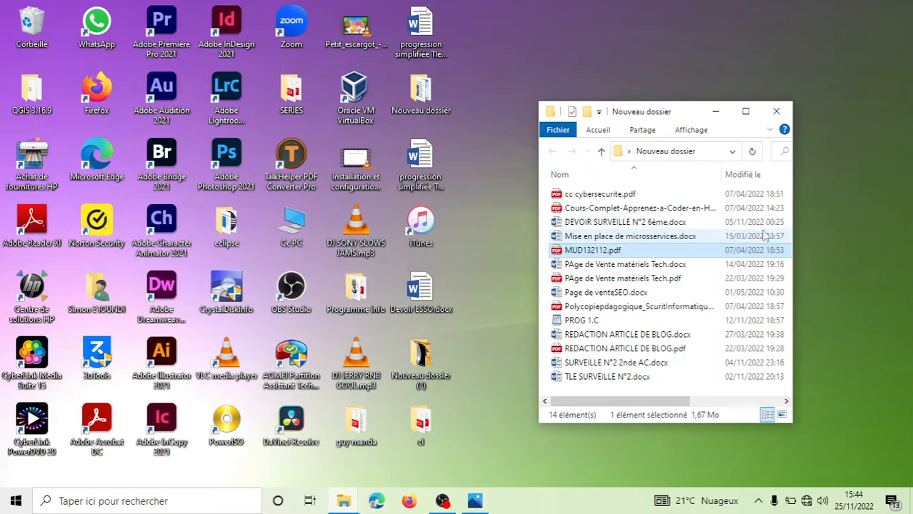
pyautogui.click(478, 381)
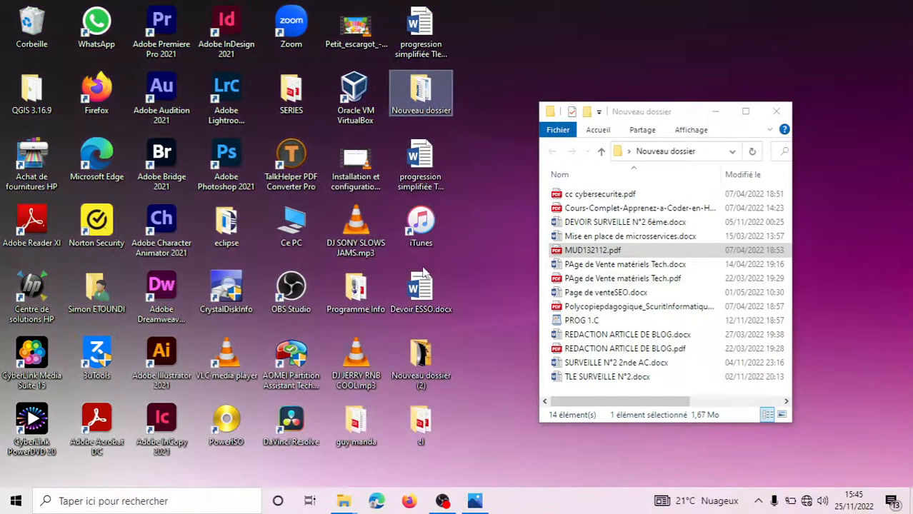
pyautogui.click(585, 252)
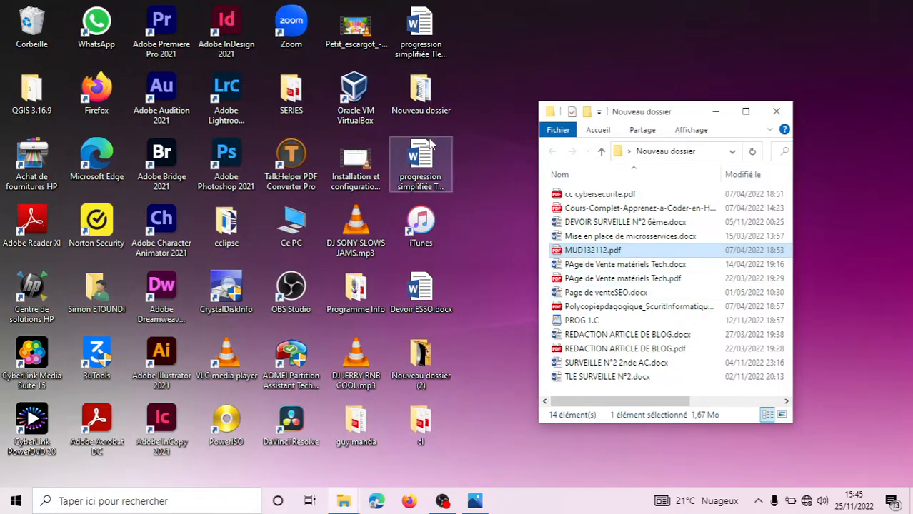
# Go up from Nouveau dossier to Bureau and switch the folder window to Ce PC.
pyautogui.click(602, 151)
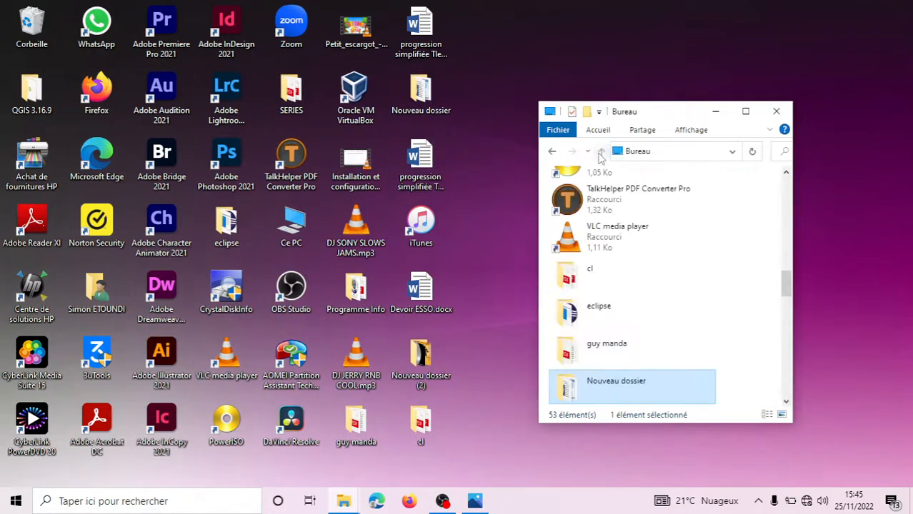
pyautogui.scroll(7, 675, 389)
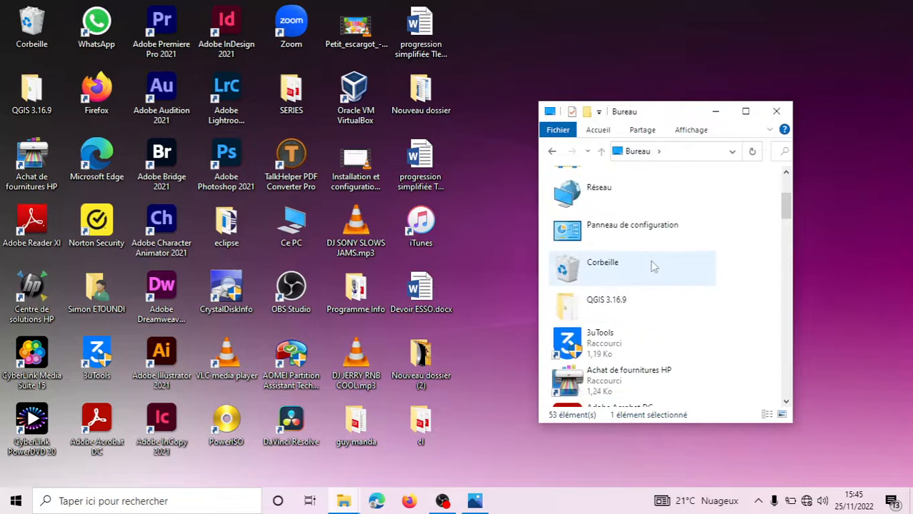
pyautogui.scroll(3, 652, 271)
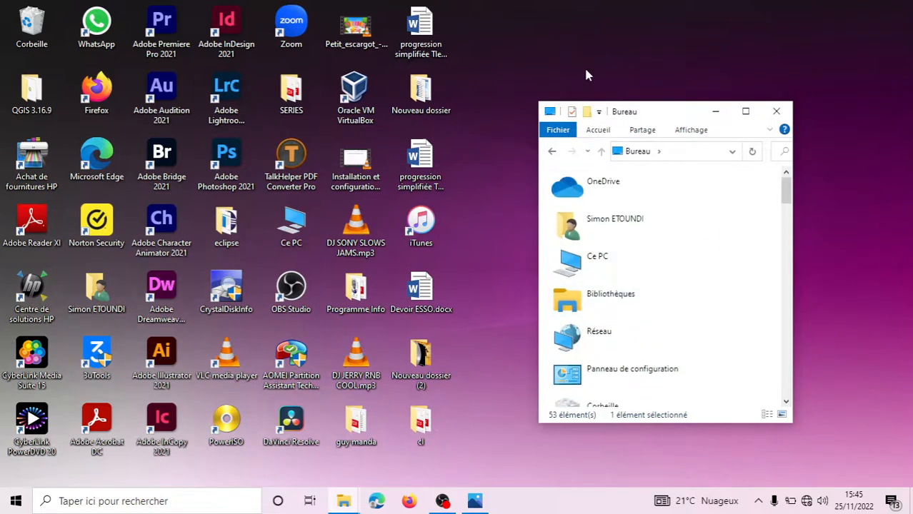
pyautogui.click(658, 151)
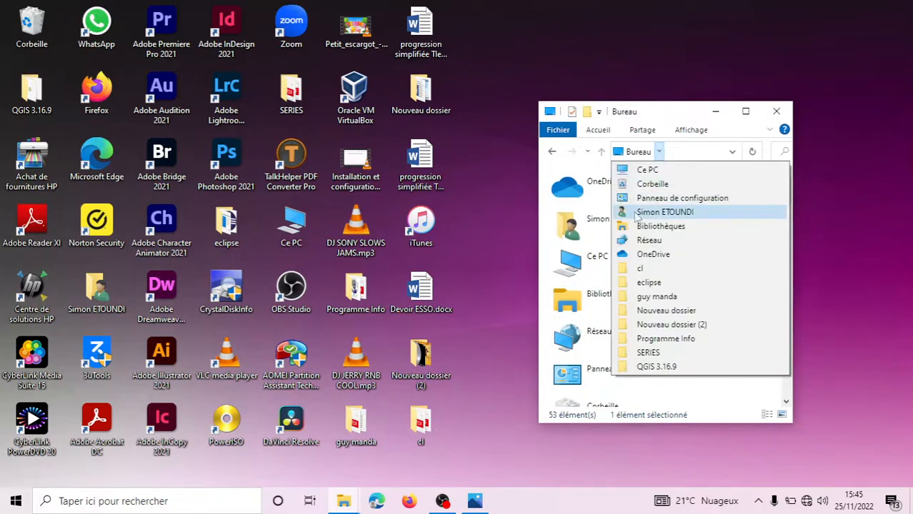
pyautogui.click(636, 172)
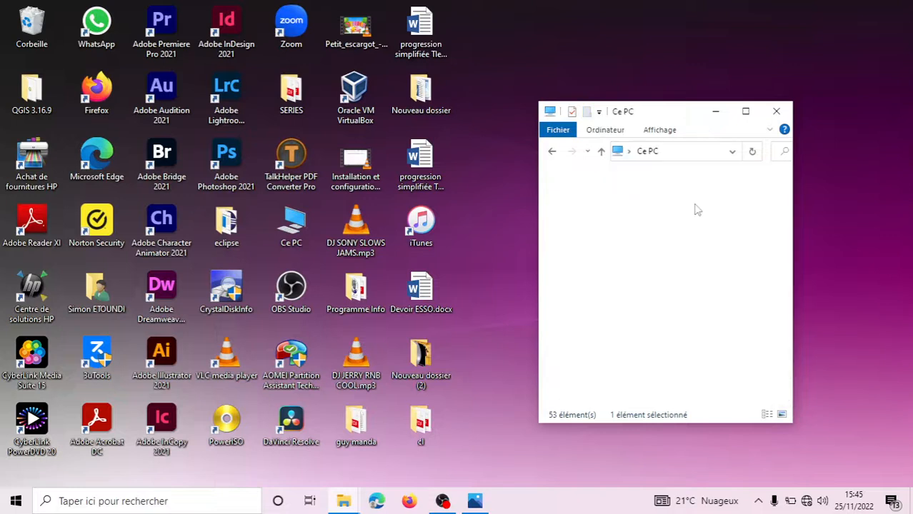
# View the size of LES FONCTIONS RANG, MOYENNE, SI & NB.SI EXPLIQUEES A MA GRAND-MERE.png in its properties from the Téléchargements folder.
pyautogui.doubleClick(629, 314)
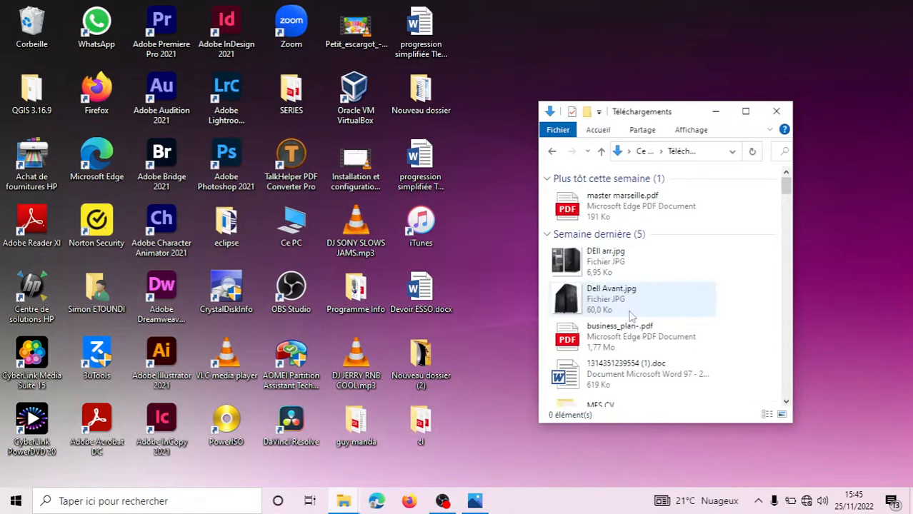
pyautogui.scroll(-3, 632, 236)
pyautogui.scroll(-5, 631, 229)
pyautogui.scroll(6, 632, 231)
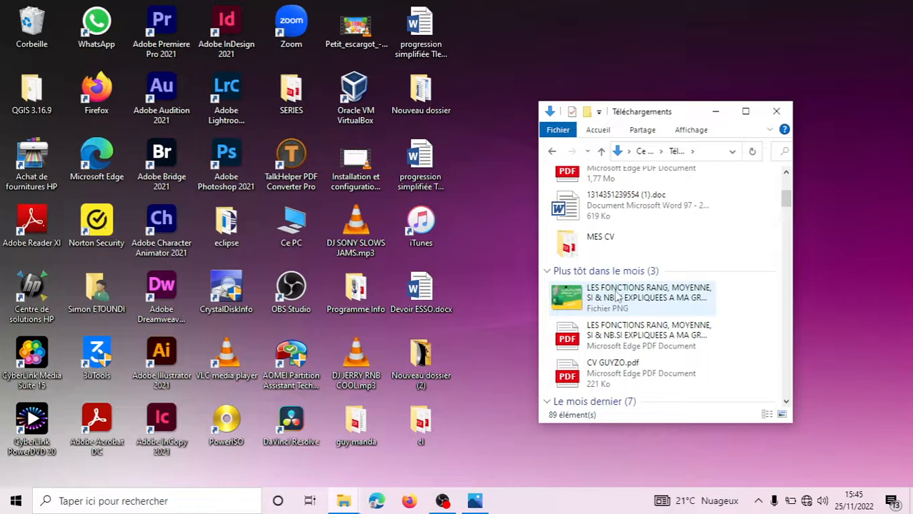
pyautogui.scroll(-3, 615, 296)
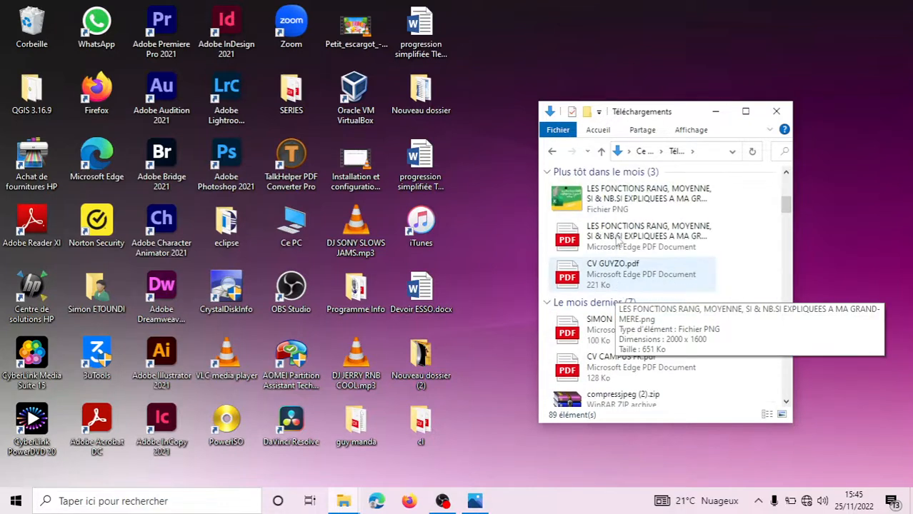
pyautogui.click(629, 199)
pyautogui.rightClick(628, 200)
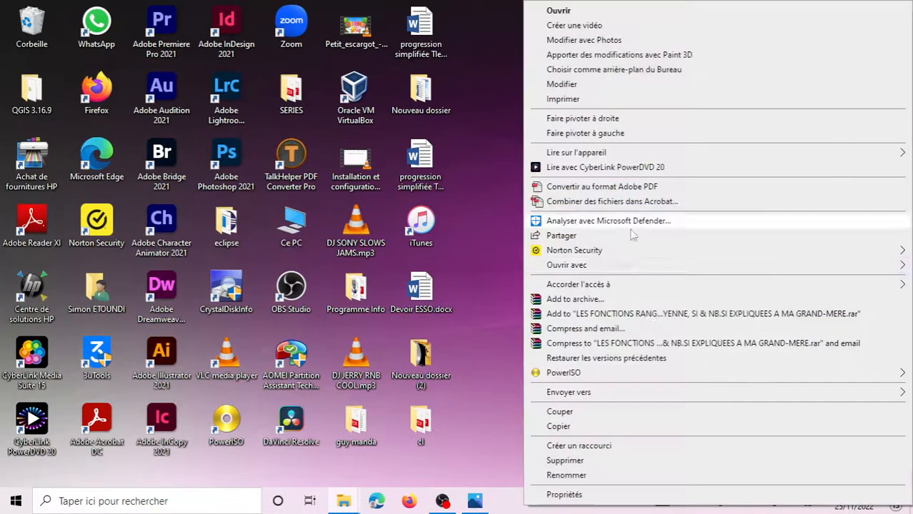
pyautogui.click(550, 494)
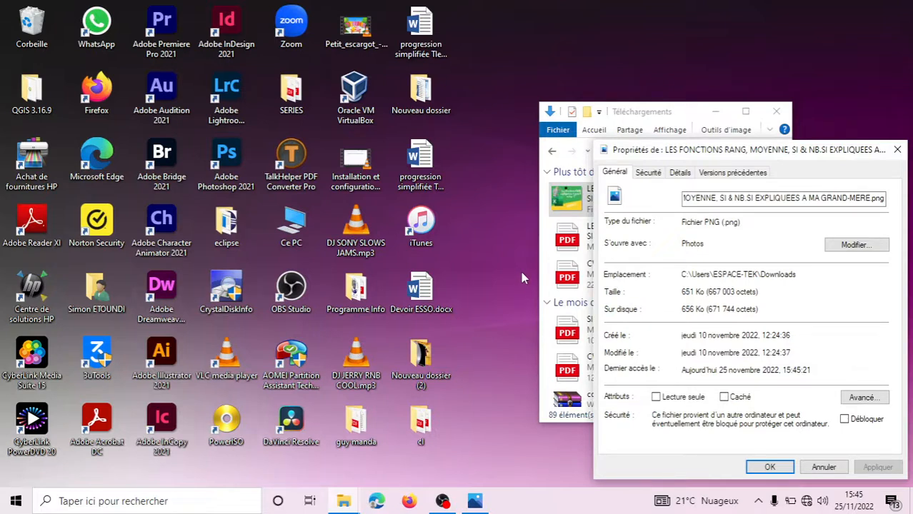
pyautogui.click(483, 255)
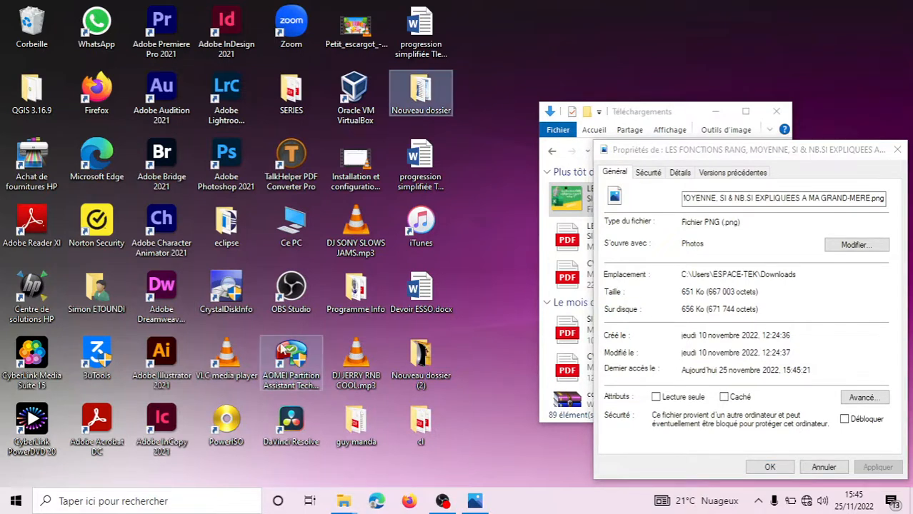
# Search Windows for "microsoft offi" and switch to Microsoft Office Picture Manager.
pyautogui.click(51, 507)
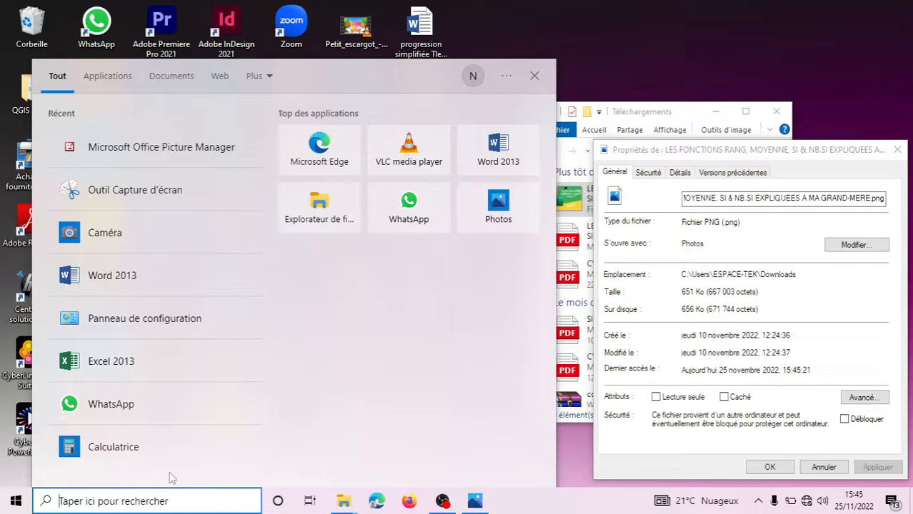
pyautogui.write('mi')
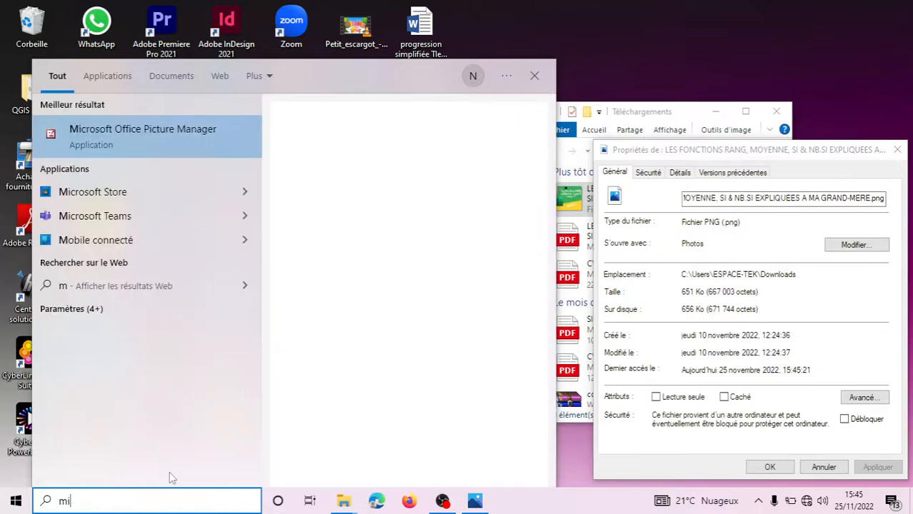
pyautogui.write('crosoft ')
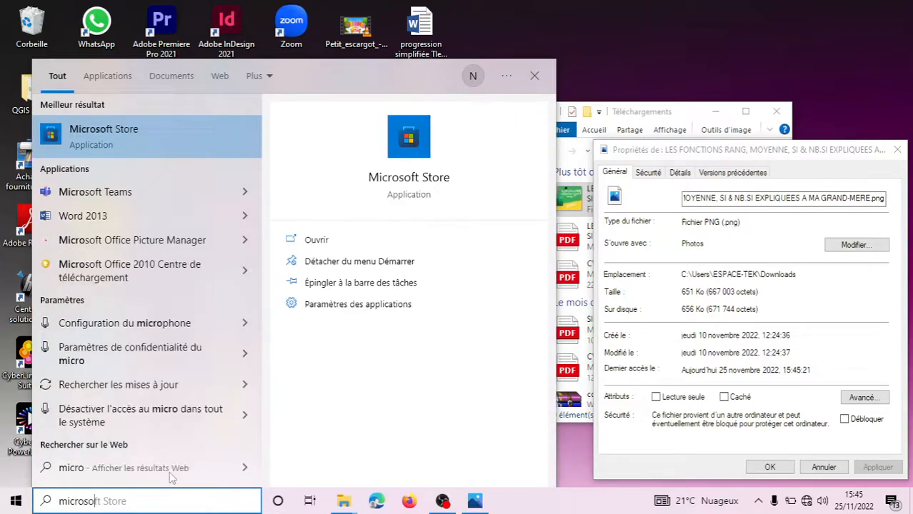
pyautogui.write('off')
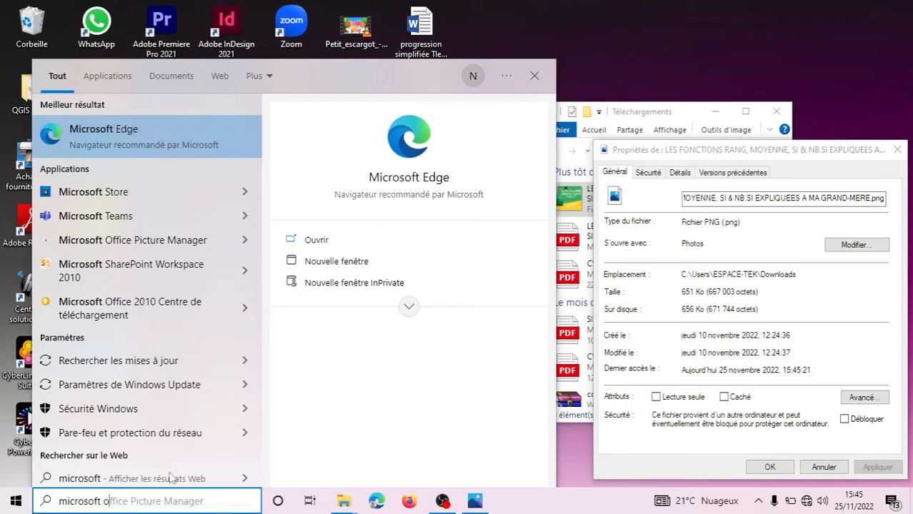
pyautogui.write('i')
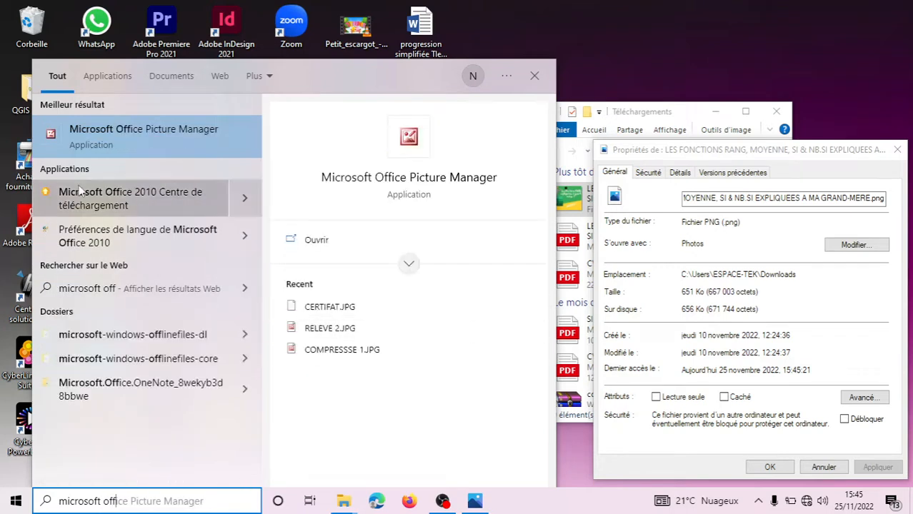
pyautogui.click(137, 135)
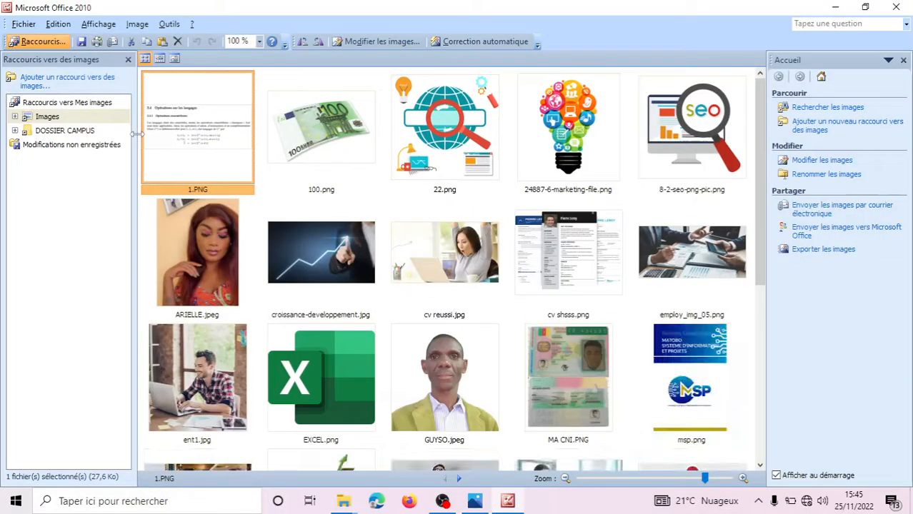
# Examine the picture thumbnails in the Images folder, including their file types, sizes and dimensions.
pyautogui.scroll(-5, 260, 259)
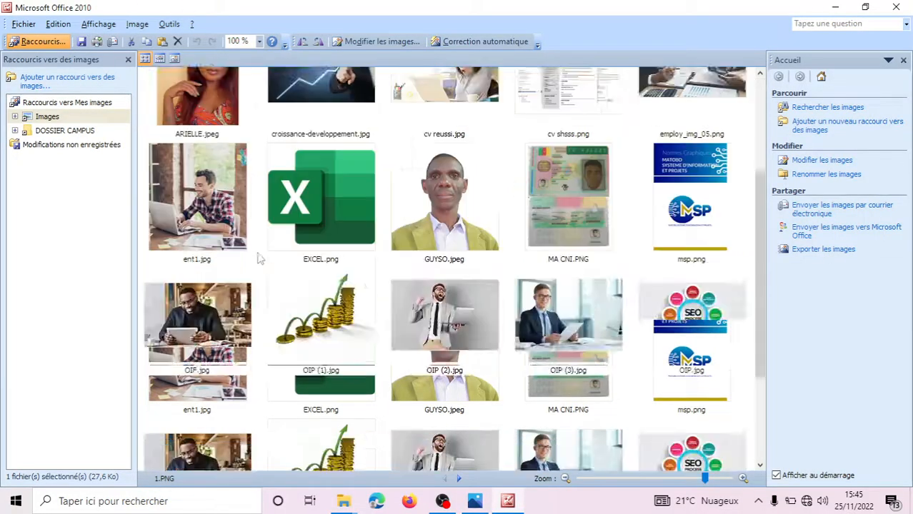
pyautogui.scroll(5, 544, 309)
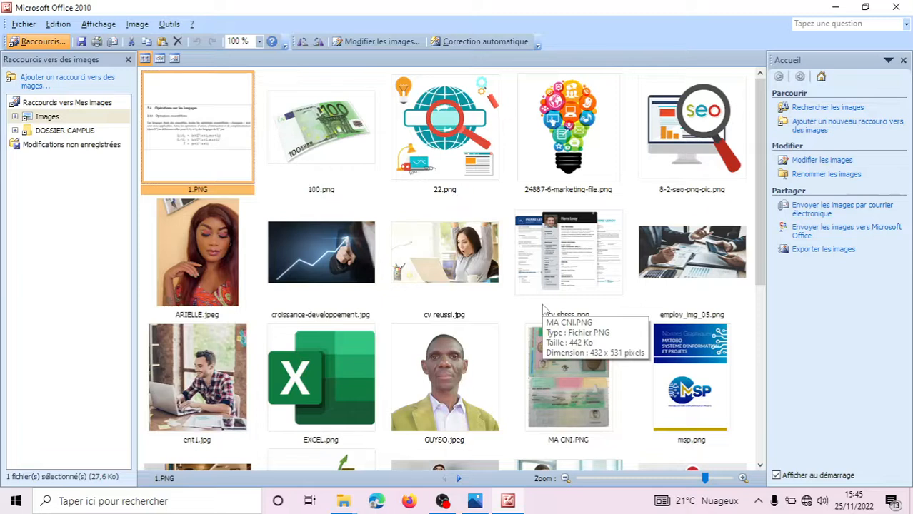
pyautogui.scroll(-2, 545, 313)
pyautogui.scroll(1, 543, 310)
pyautogui.scroll(-3, 543, 310)
pyautogui.scroll(4, 543, 311)
pyautogui.scroll(1, 435, 122)
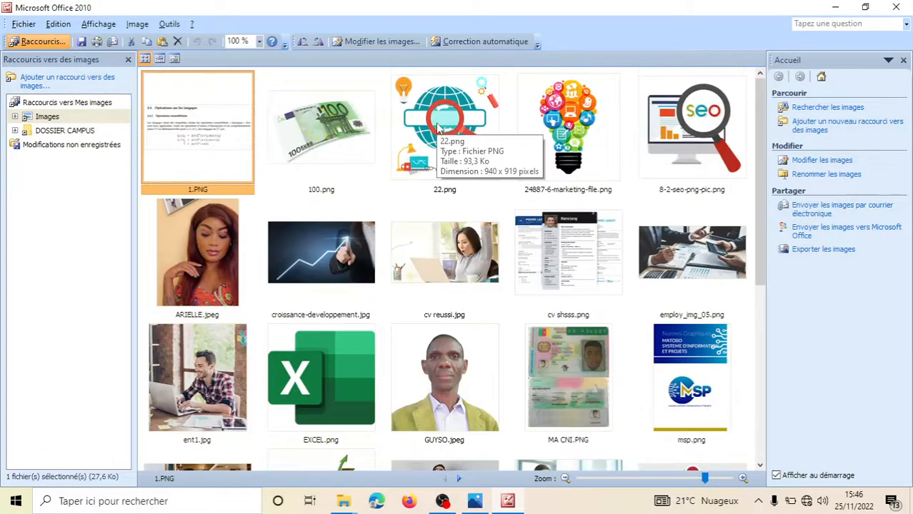
pyautogui.scroll(-3, 435, 163)
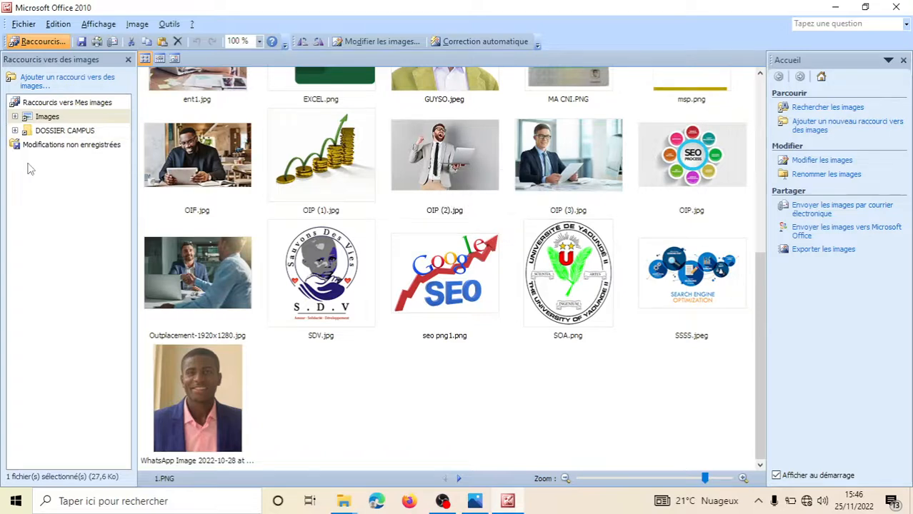
pyautogui.scroll(2, 491, 214)
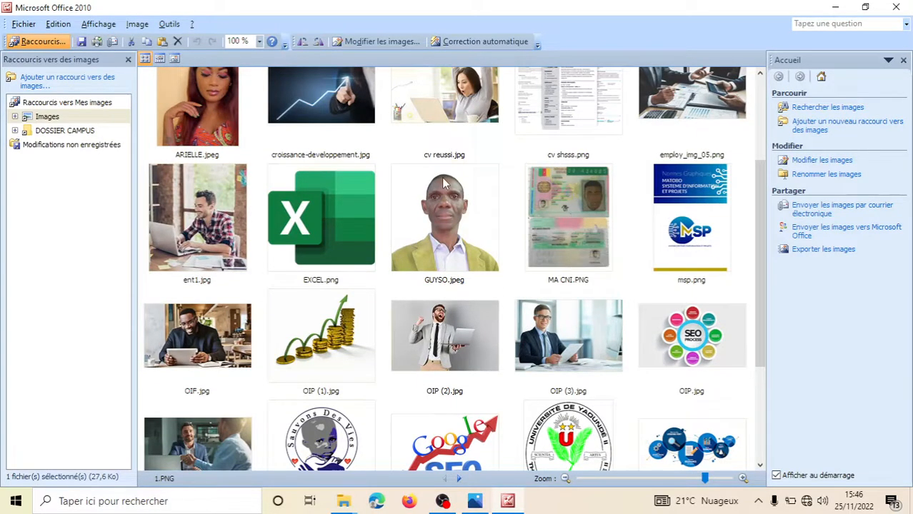
# Add the Téléchargements folder from Ce PC as a picture shortcut.
pyautogui.click(33, 85)
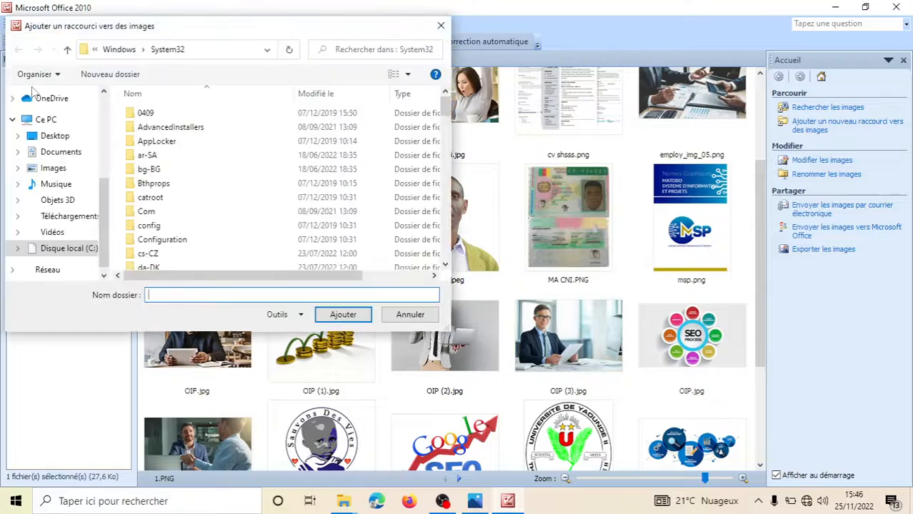
pyautogui.scroll(-2, 223, 164)
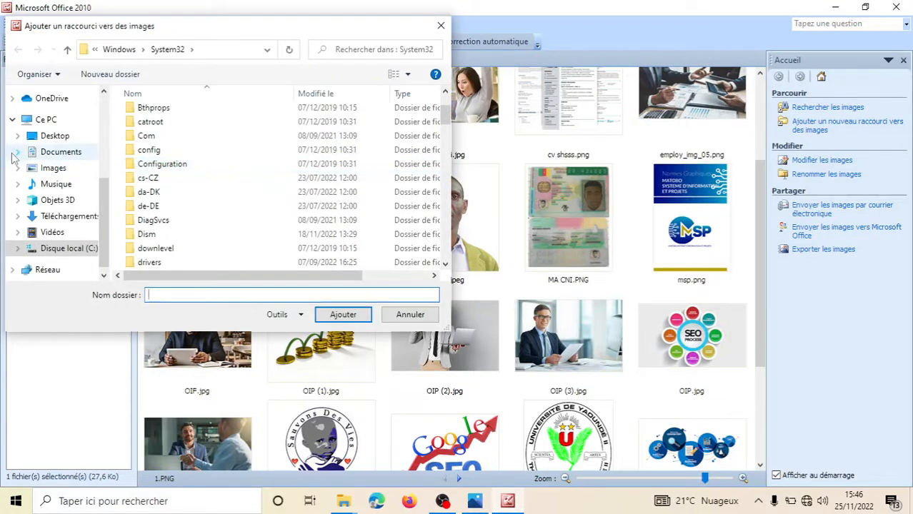
pyautogui.click(61, 216)
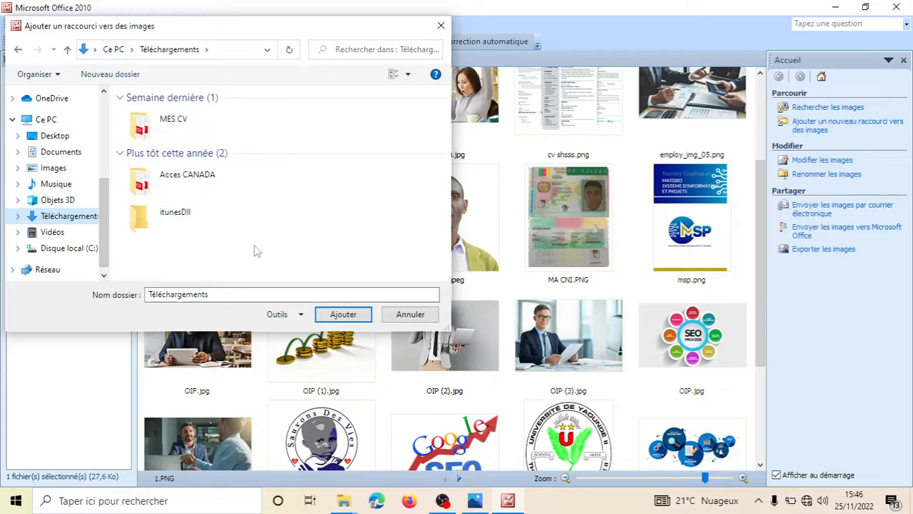
pyautogui.click(343, 315)
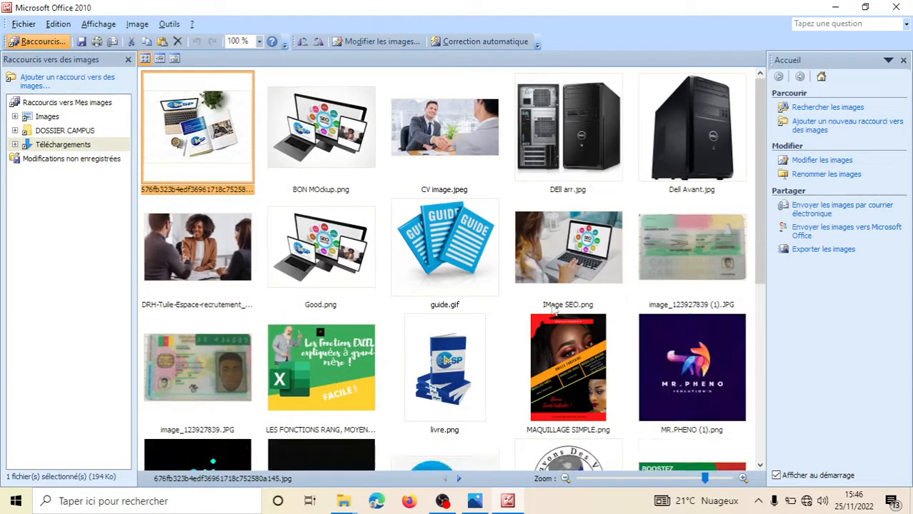
# Open the LES FONCTIONS RANG, MOYENNE, SI & NB.SI PNG from Téléchargements in single-picture view and save it.
pyautogui.scroll(-2, 517, 364)
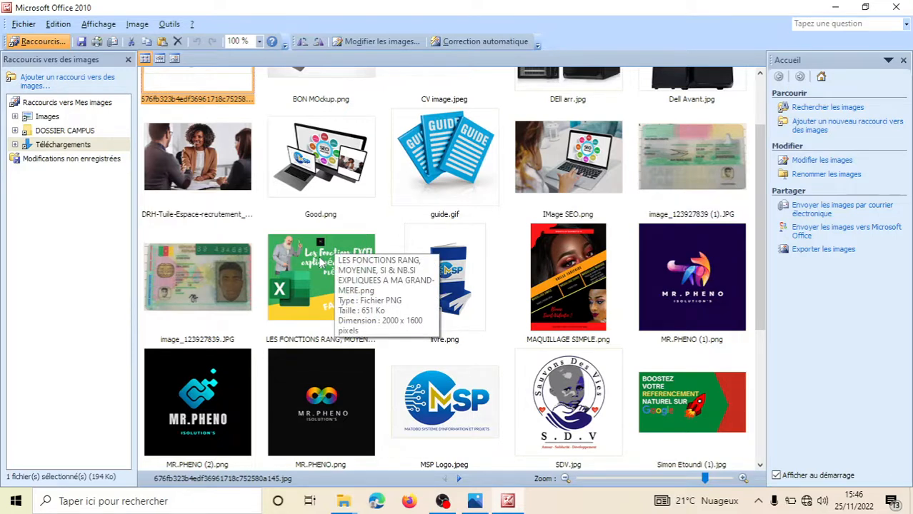
pyautogui.doubleClick(321, 261)
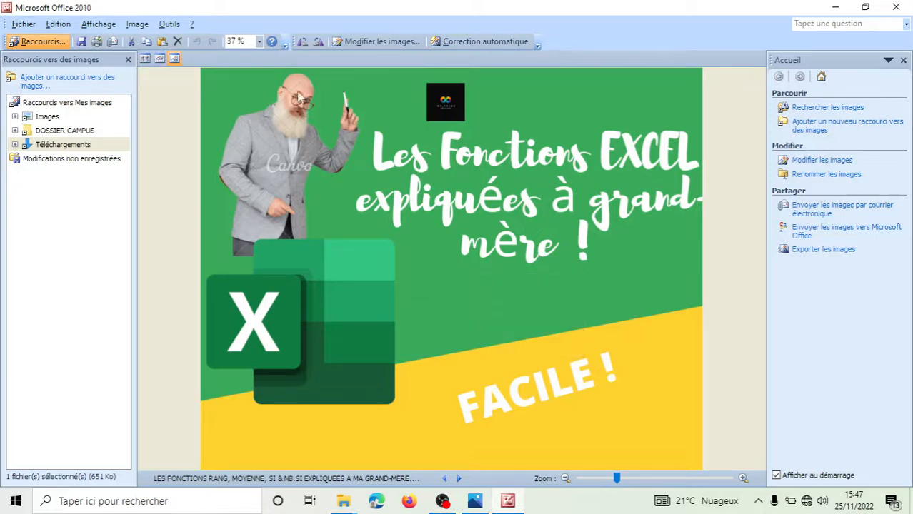
pyautogui.click(82, 42)
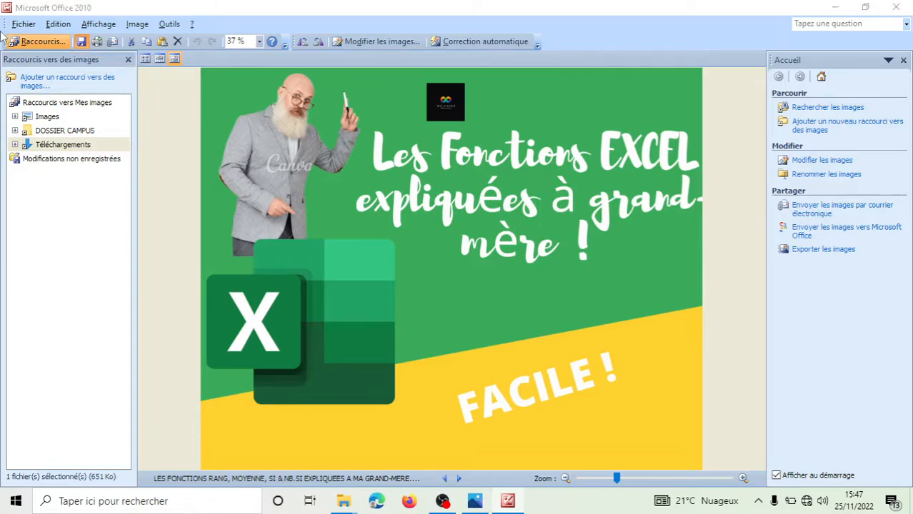
# Save a copy of the open picture to the Desktop as COMPRESSION in Portable Network Graphics (*.png) format.
pyautogui.click(23, 25)
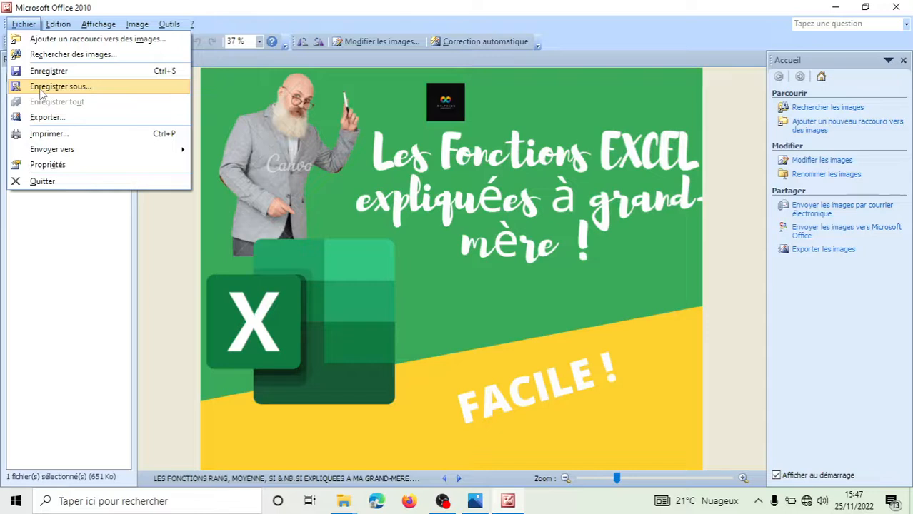
pyautogui.click(41, 90)
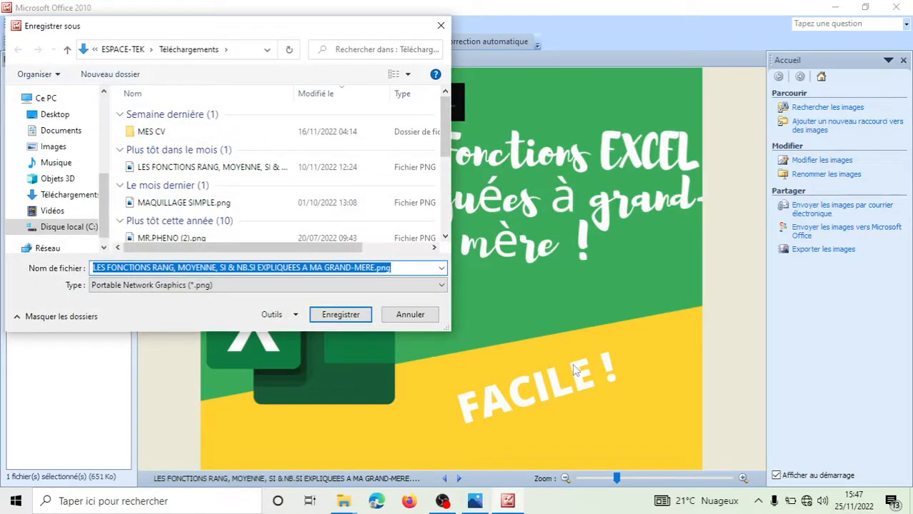
pyautogui.click(55, 114)
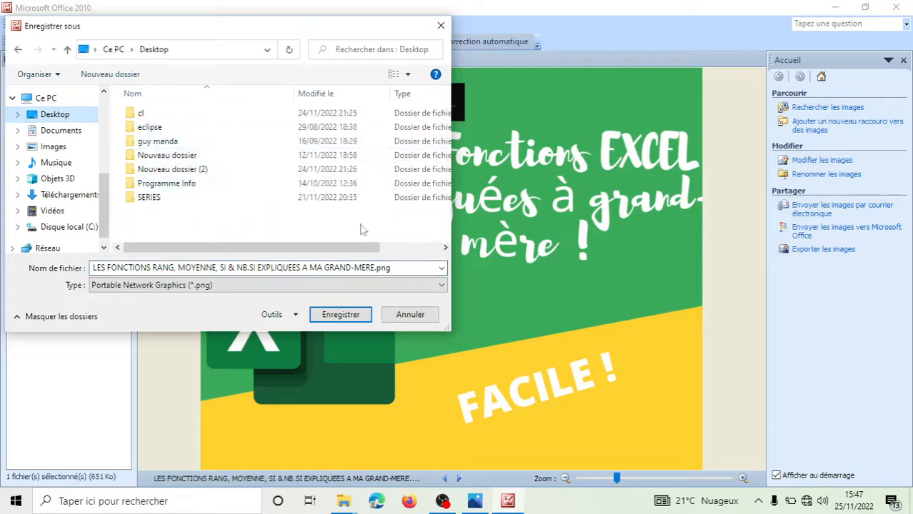
pyautogui.click(435, 268)
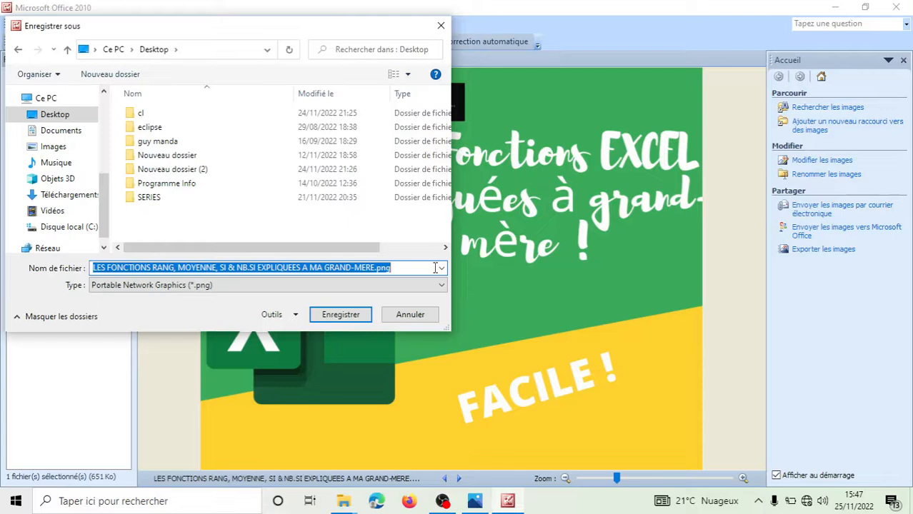
pyautogui.write('C')
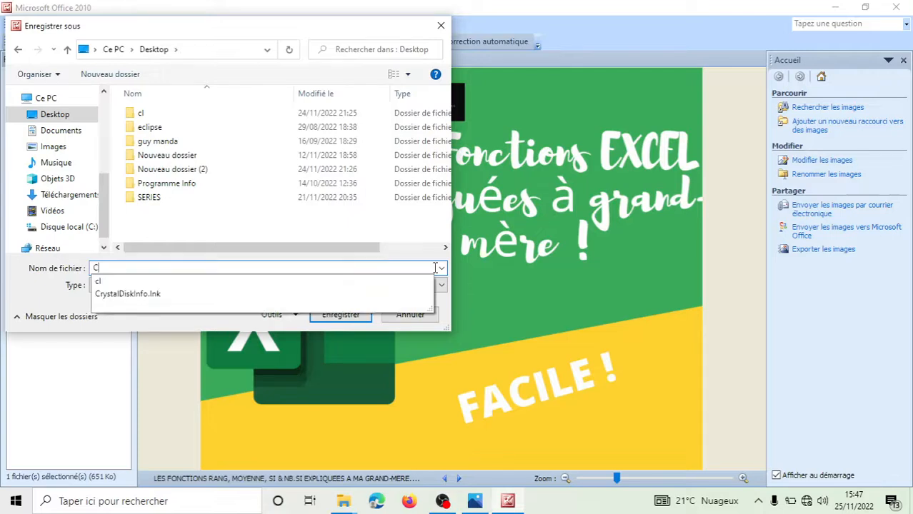
pyautogui.write('OMPRESSION')
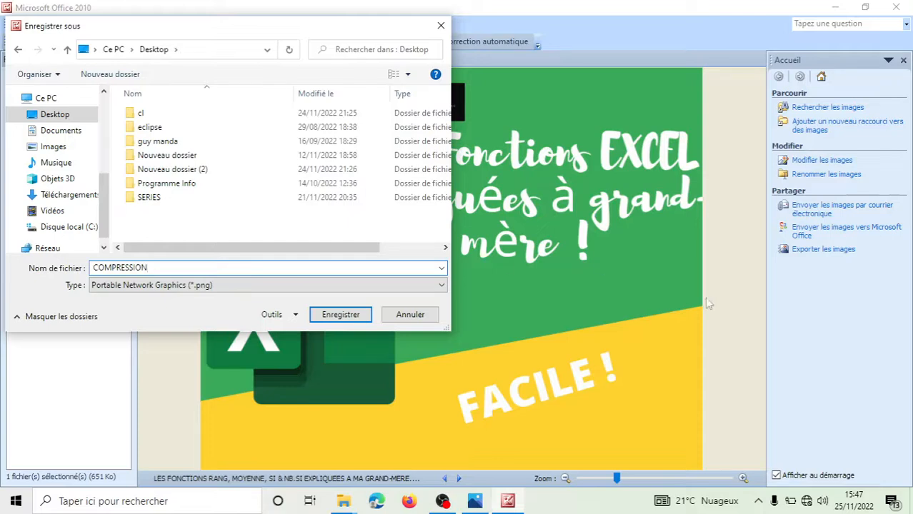
pyautogui.click(340, 319)
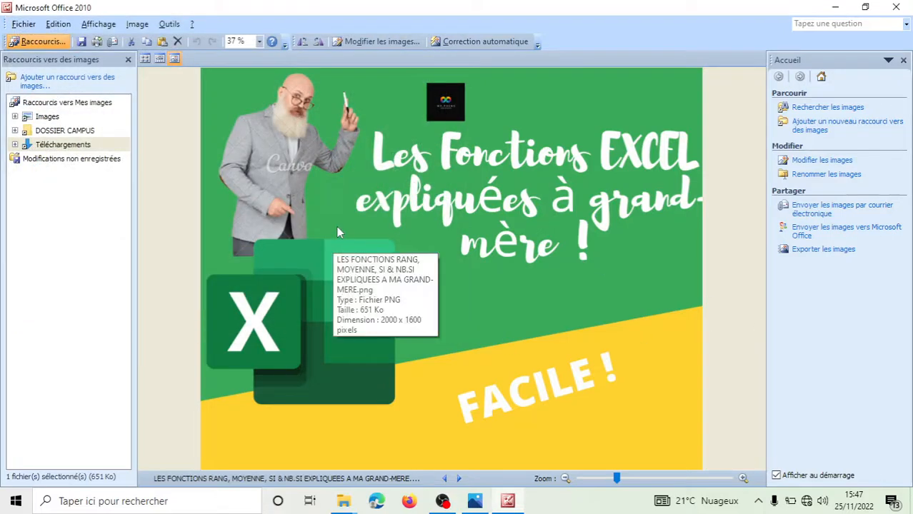